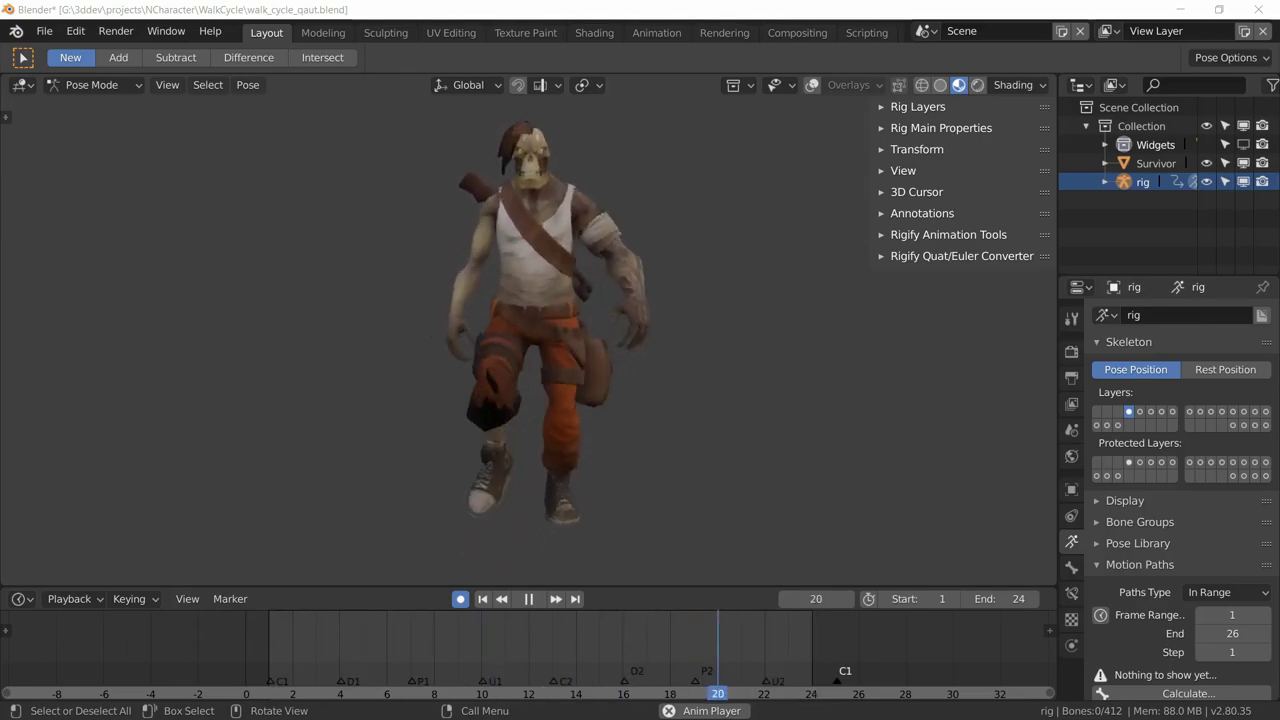
- Show the rig's location, rotation and scale, check its rotation mode, and stop the walk cycle
click(884, 149)
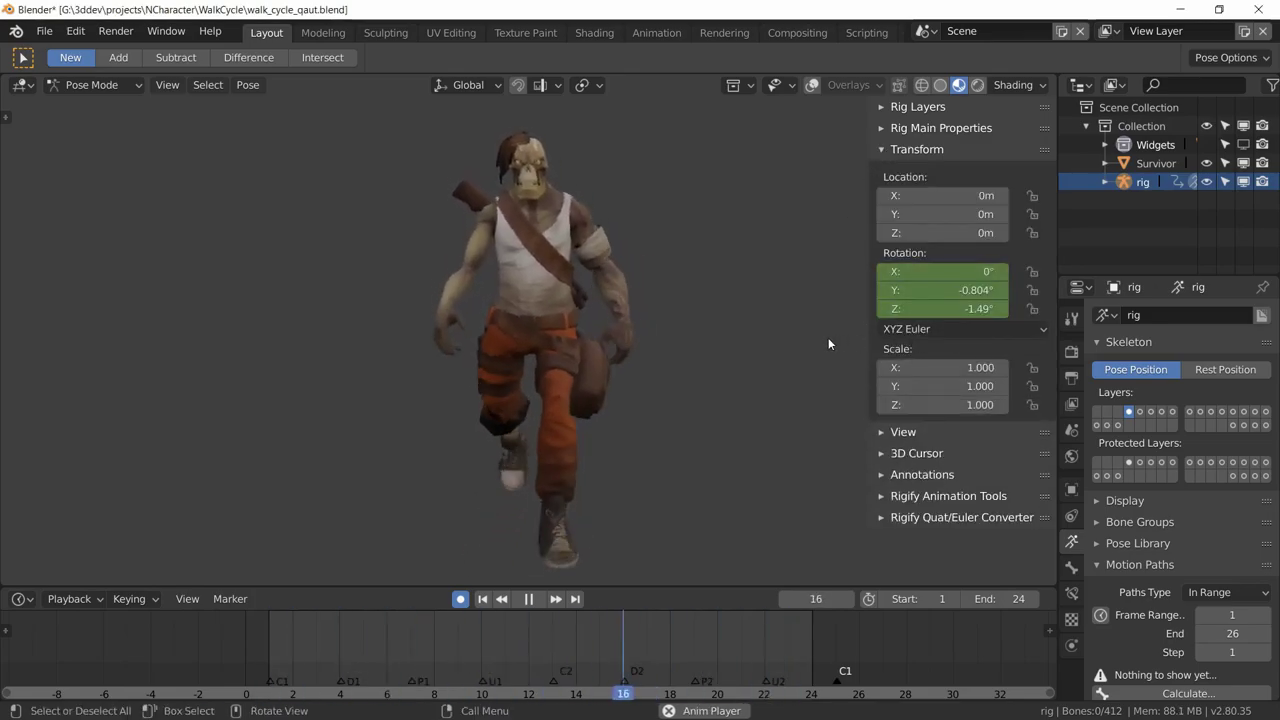
click(977, 329)
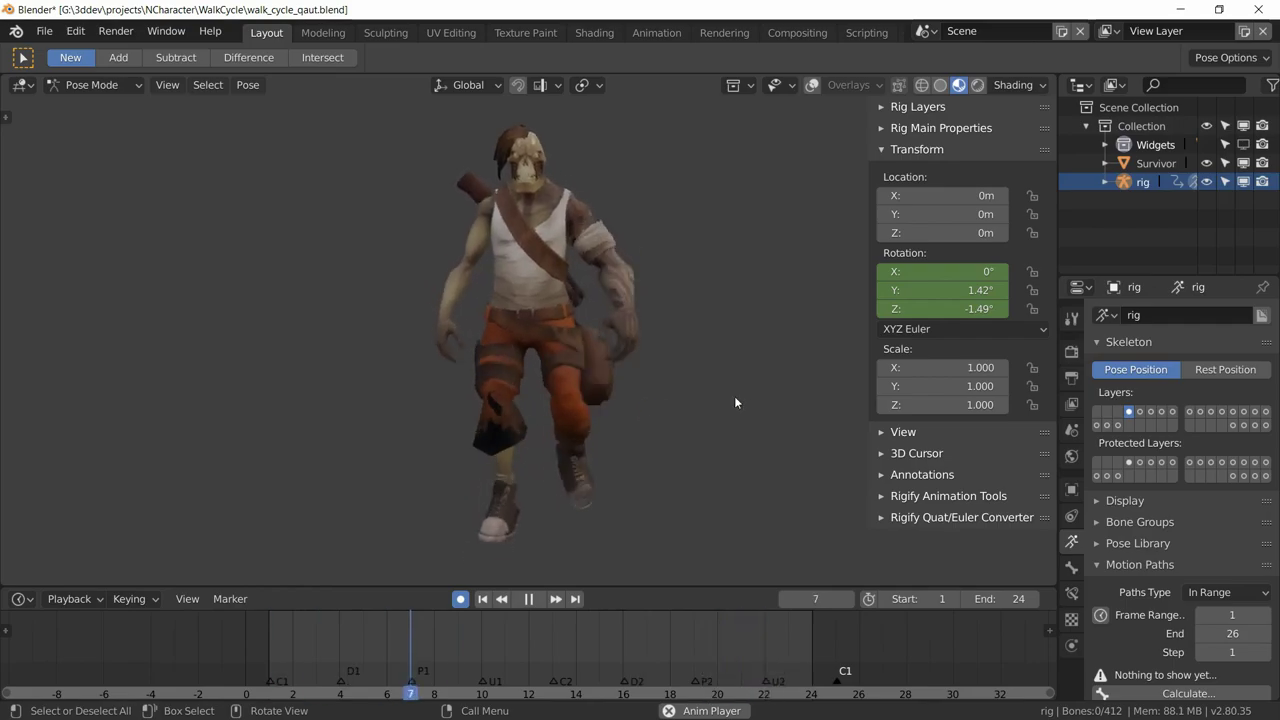
key(space)
- Return to frame 1, turn on overlays to show the bones, and put the rig back in Pose Mode
click(275, 639)
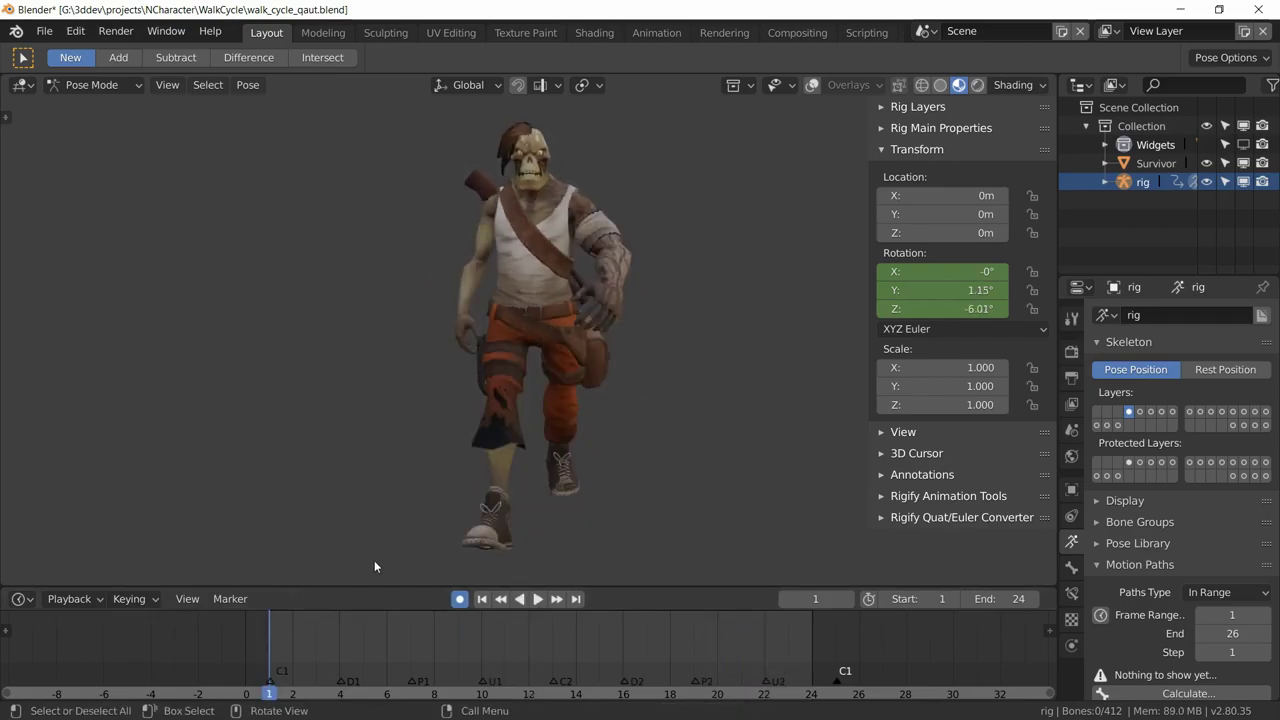
click(98, 84)
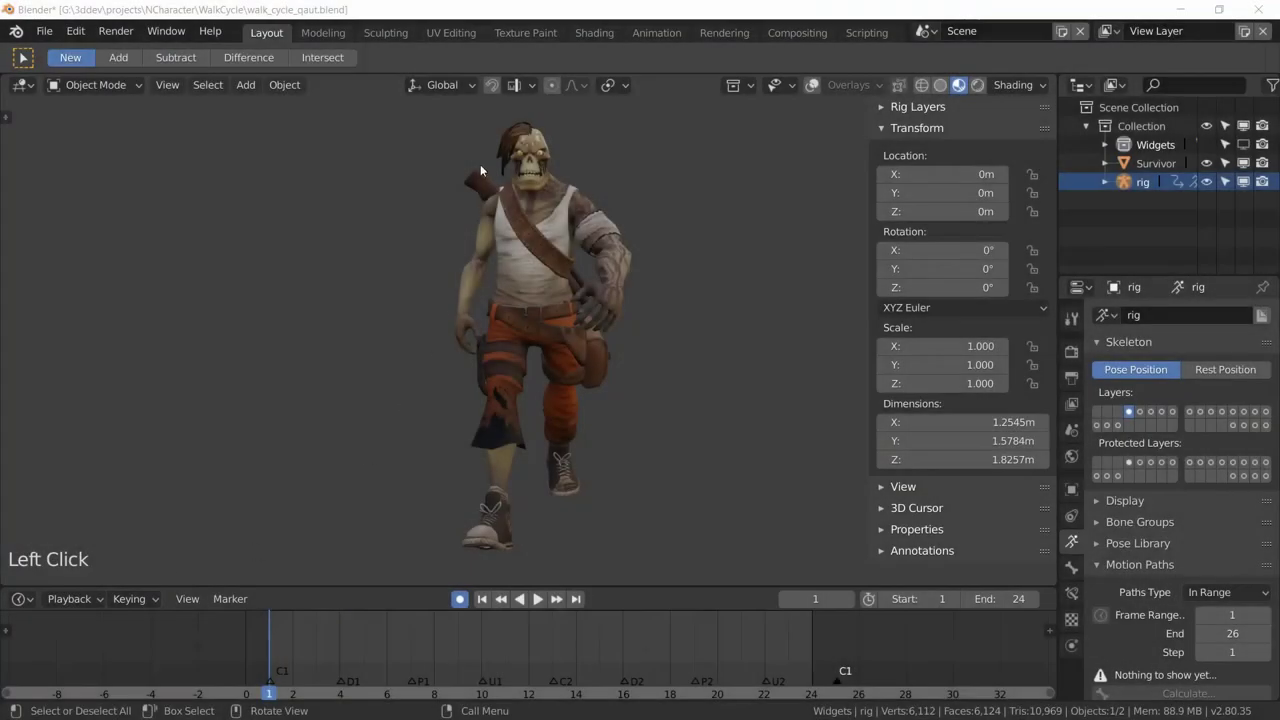
click(812, 86)
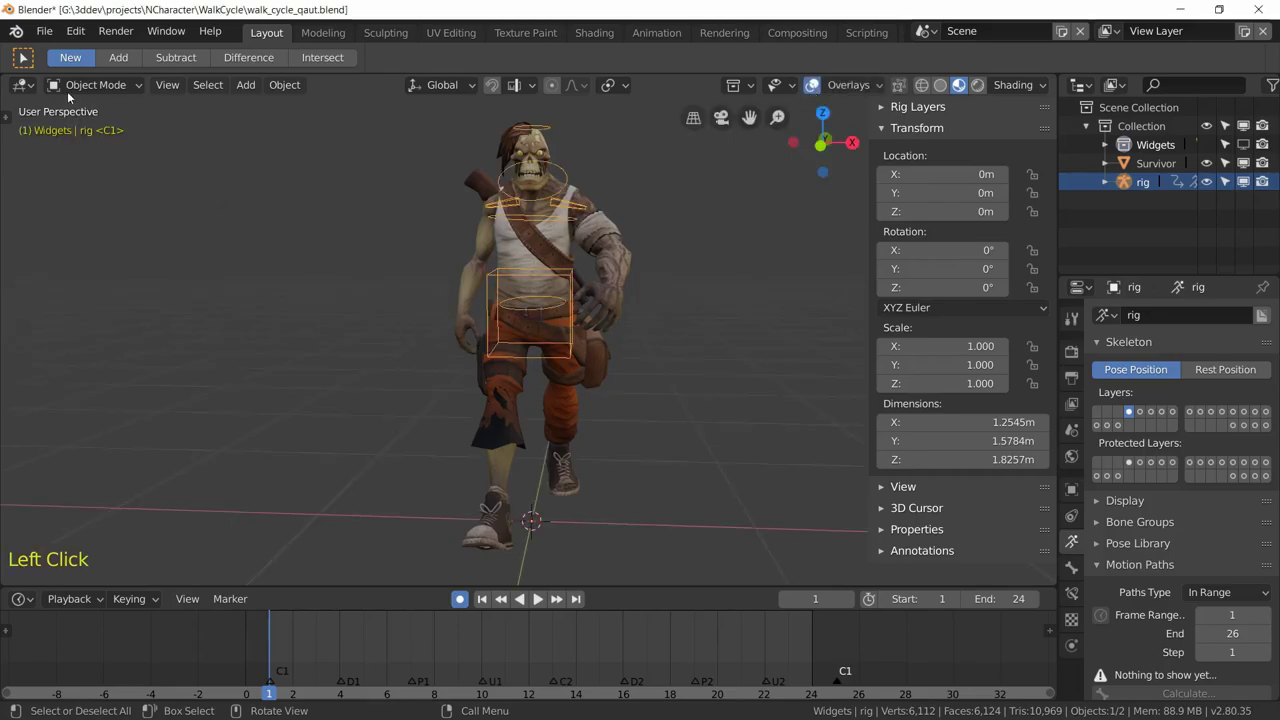
click(98, 86)
click(106, 146)
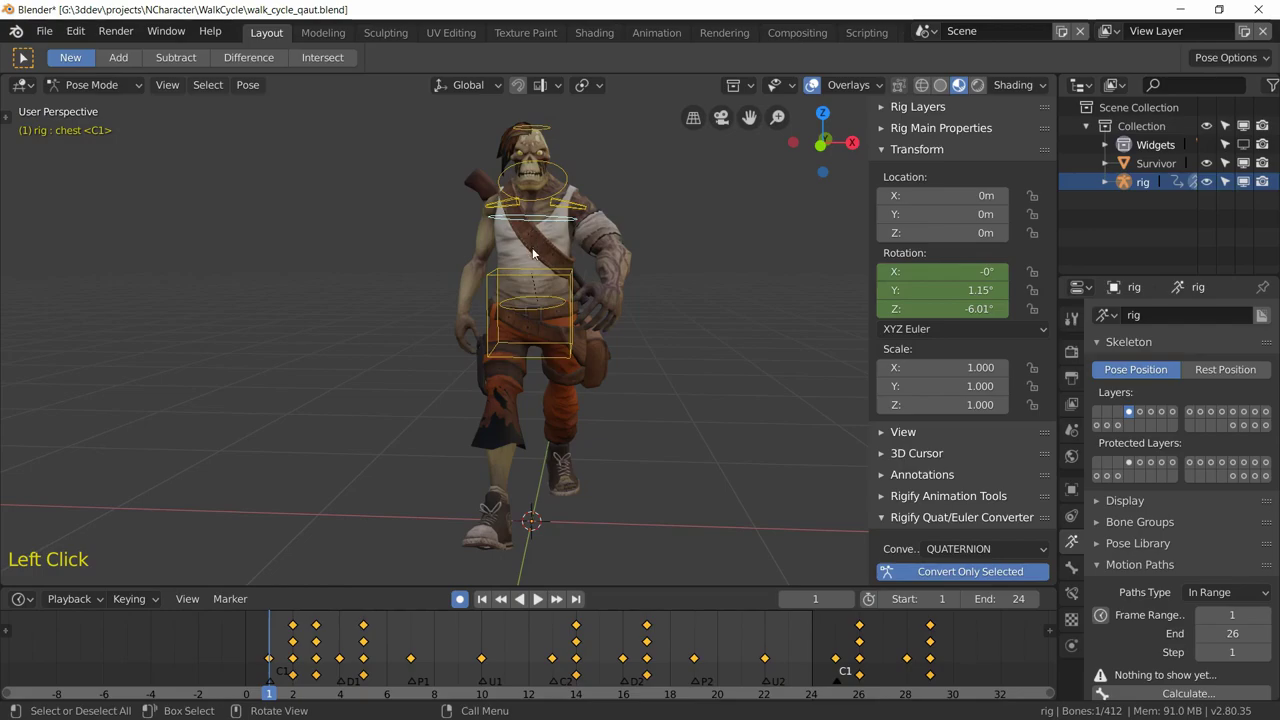
- Check the chest bone's XYZ Euler rotation mode options in the sidebar
scroll(880, 430, down, 2)
scroll(830, 502, down, 3)
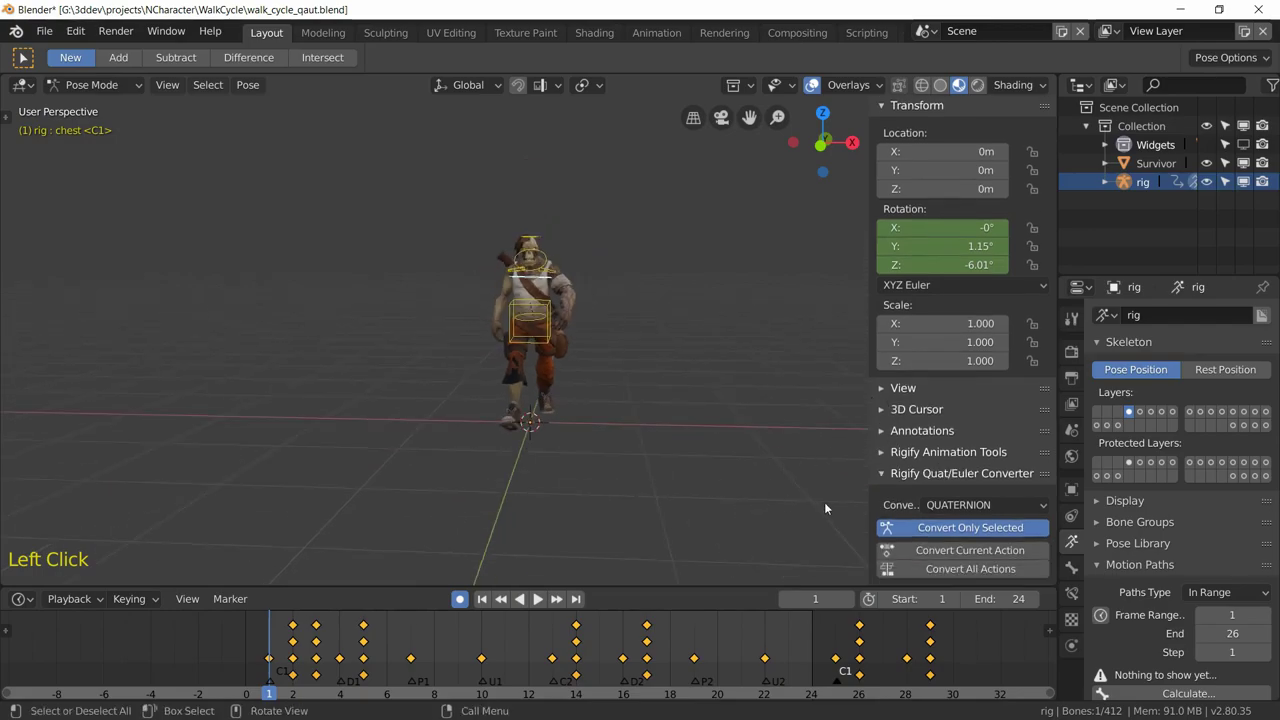
scroll(740, 430, up, 2)
scroll(736, 426, up, 1)
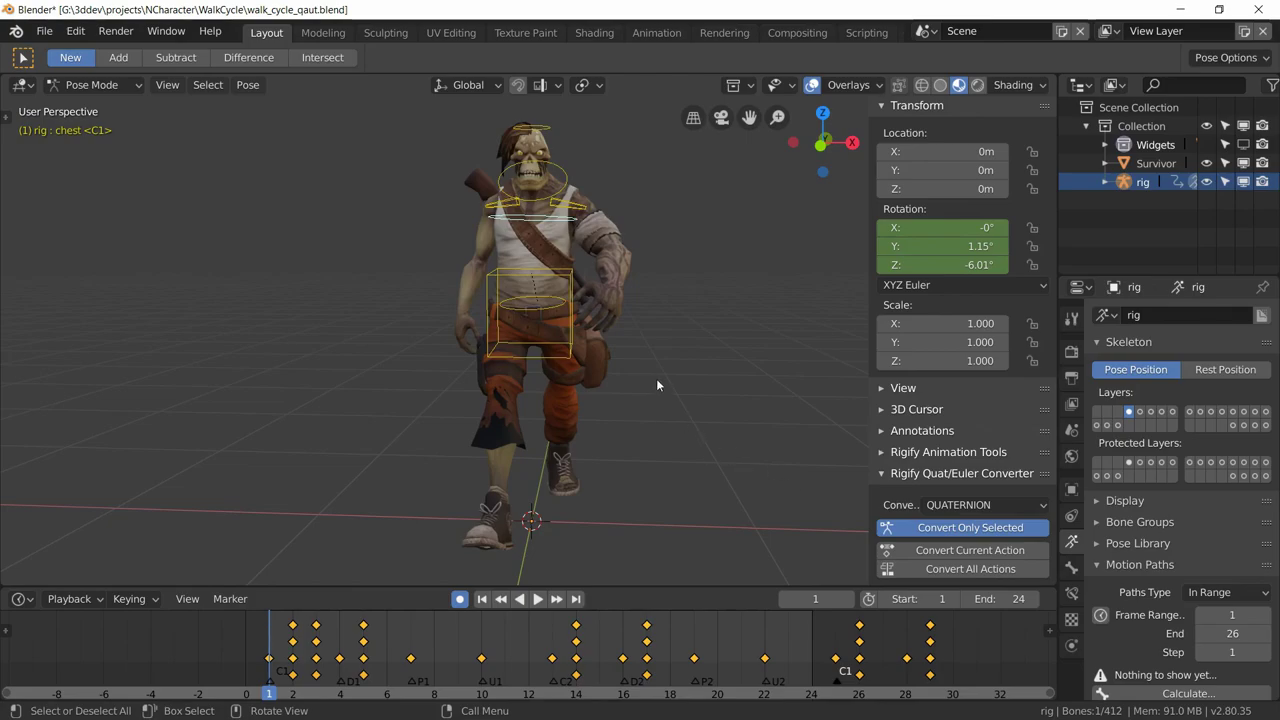
click(926, 286)
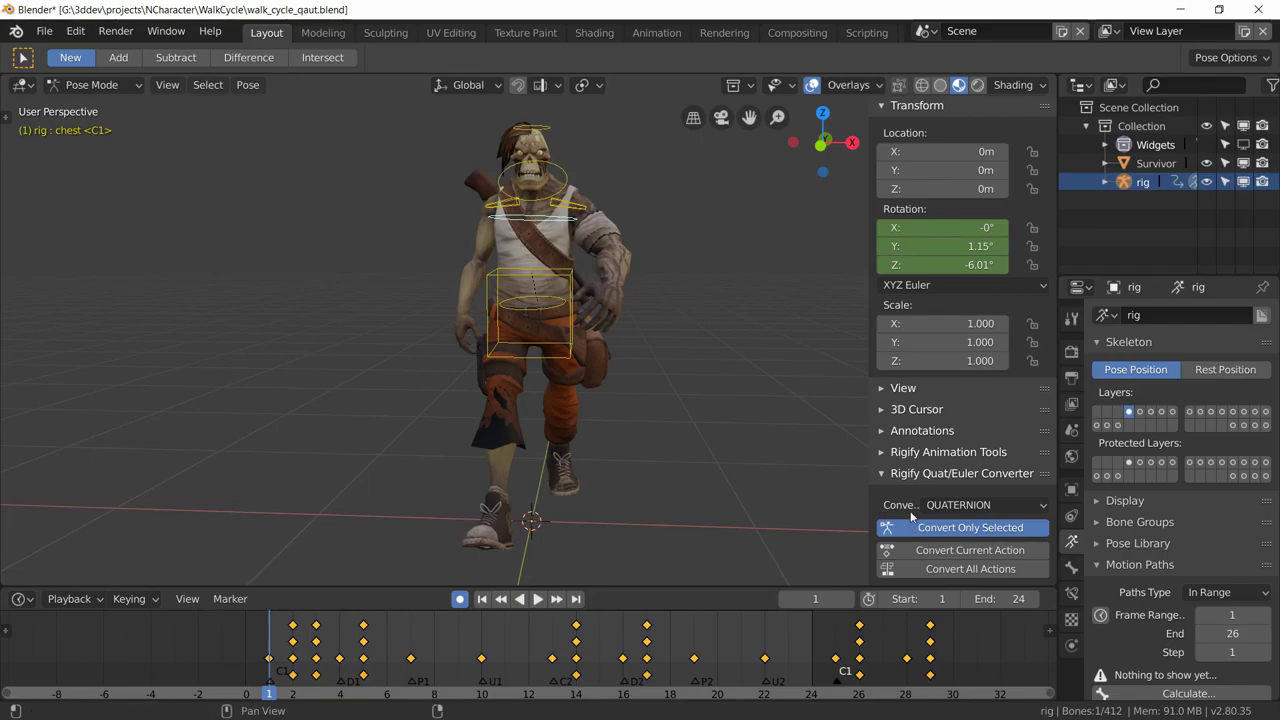
- Widen the sidebar, convert the current action to QUATERNION, and view its curves in the Animation workspace
click(958, 507)
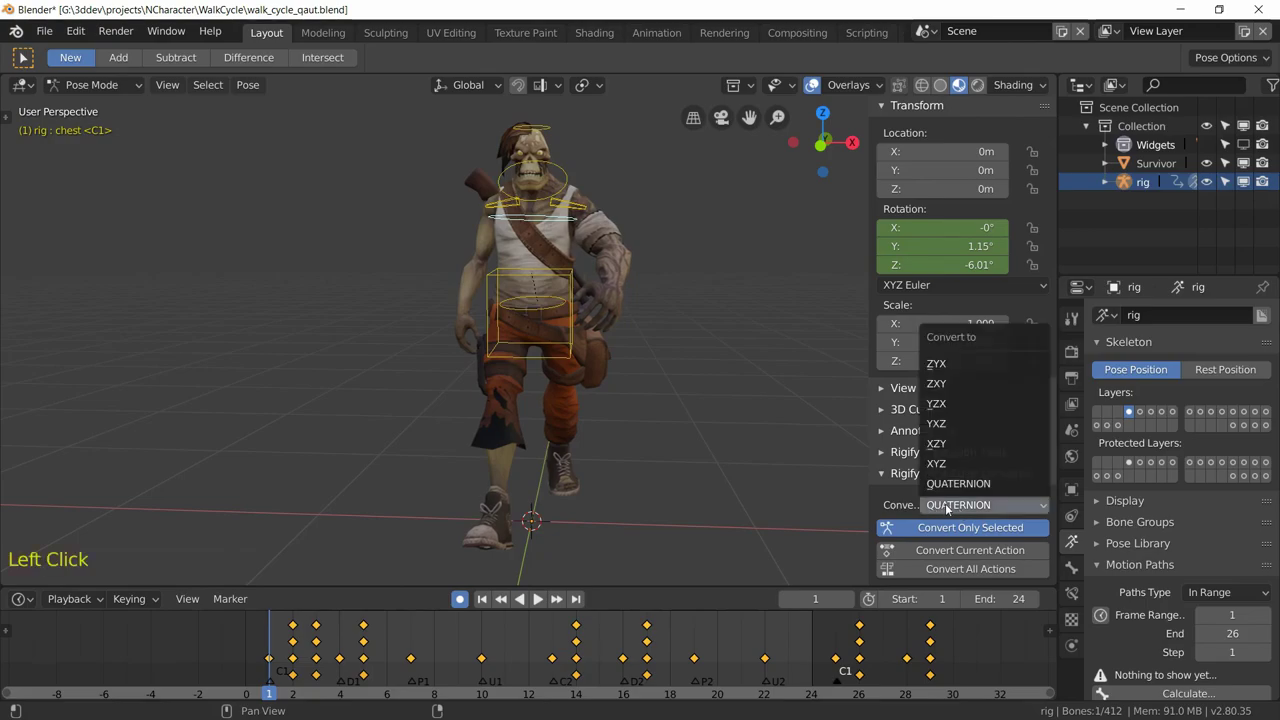
drag(869, 494, 787, 488)
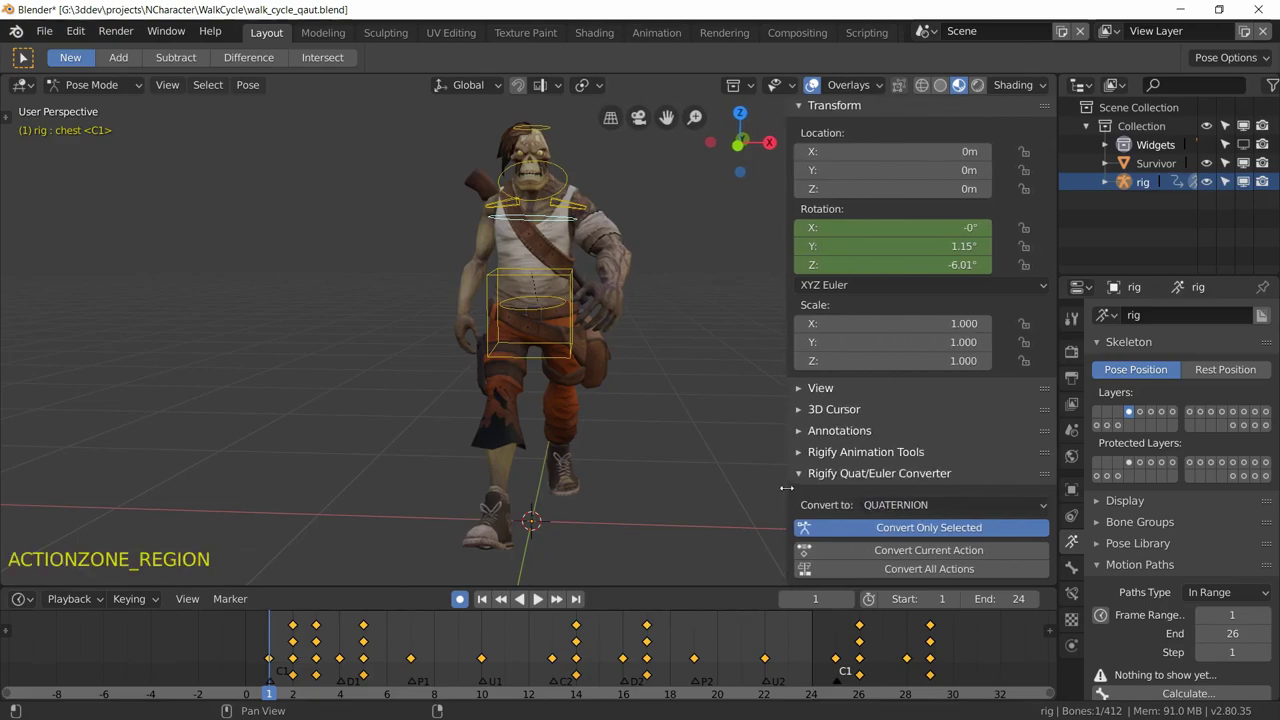
click(933, 553)
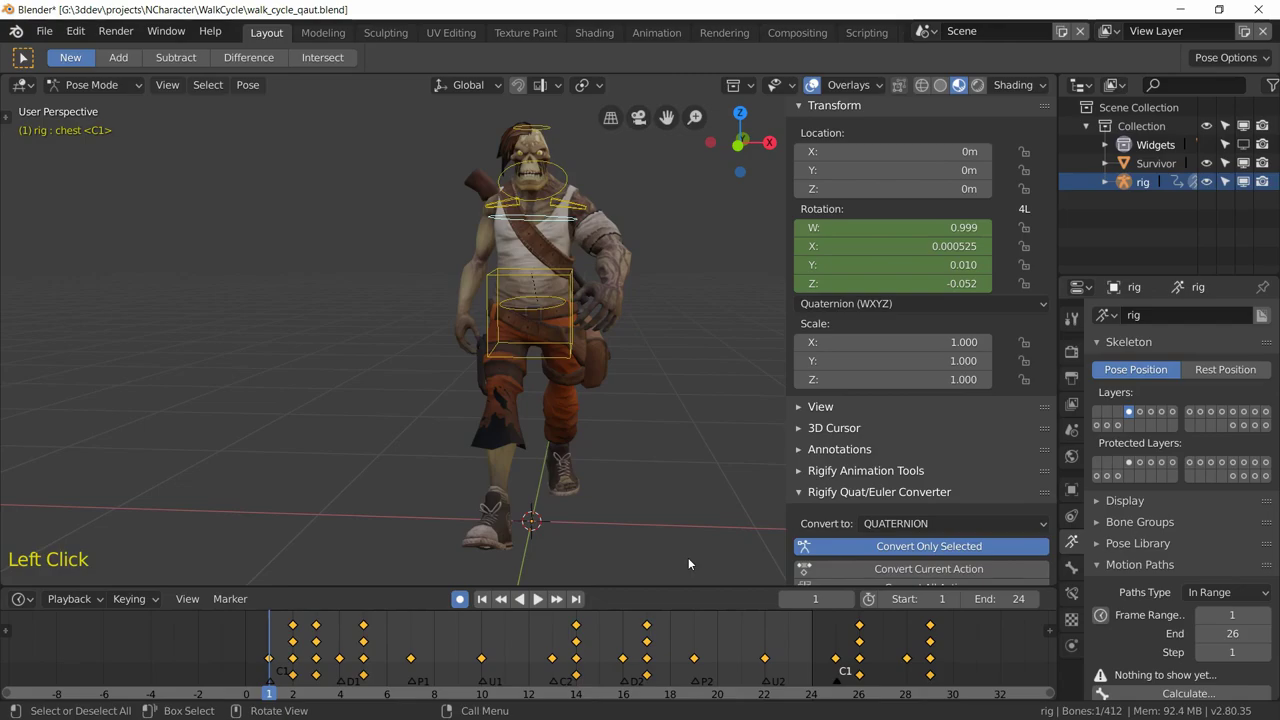
click(640, 33)
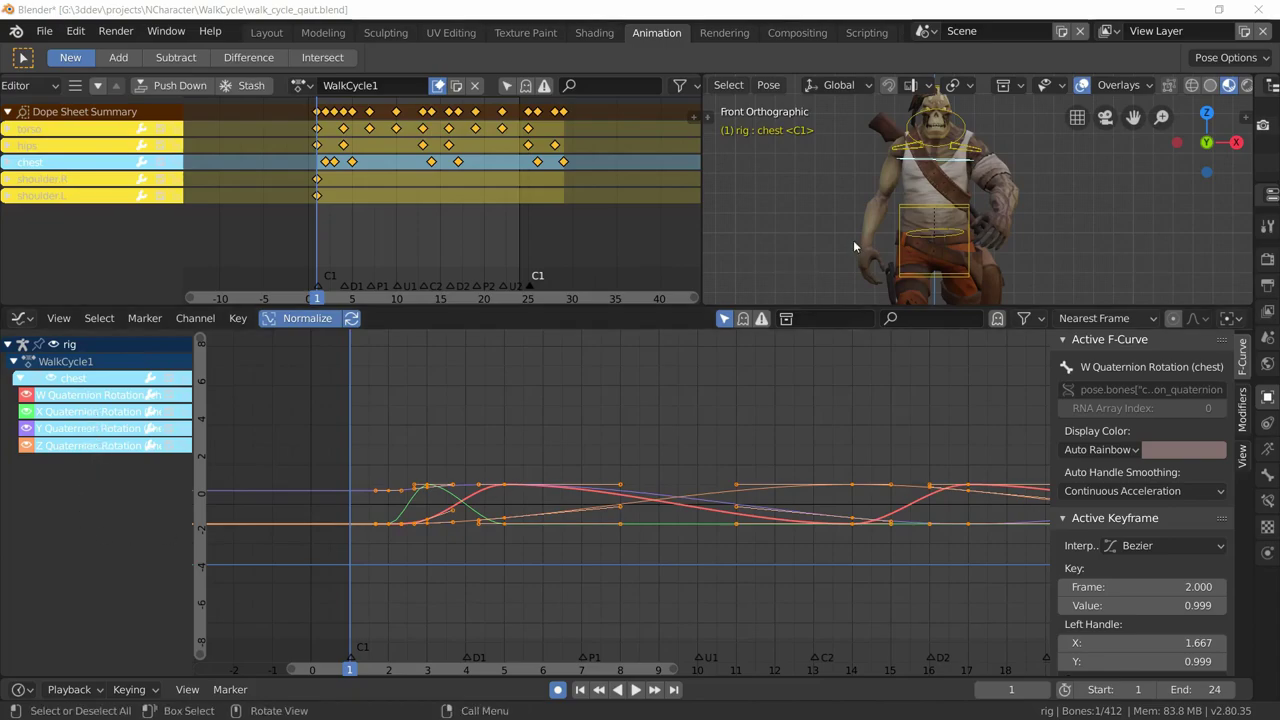
- Play the walk cycle, select the chest's Y Quaternion Rotation frame-2 keyframe, then stop at frame 1
click(761, 215)
key(space)
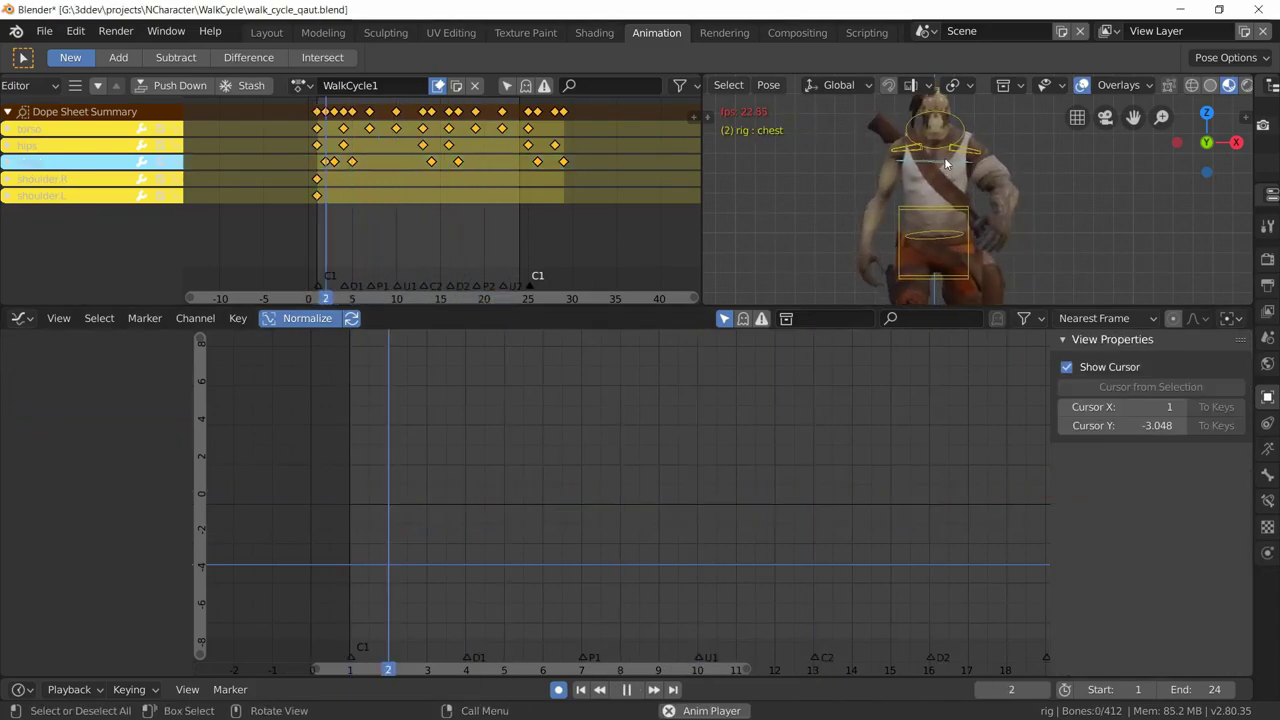
click(942, 165)
click(942, 160)
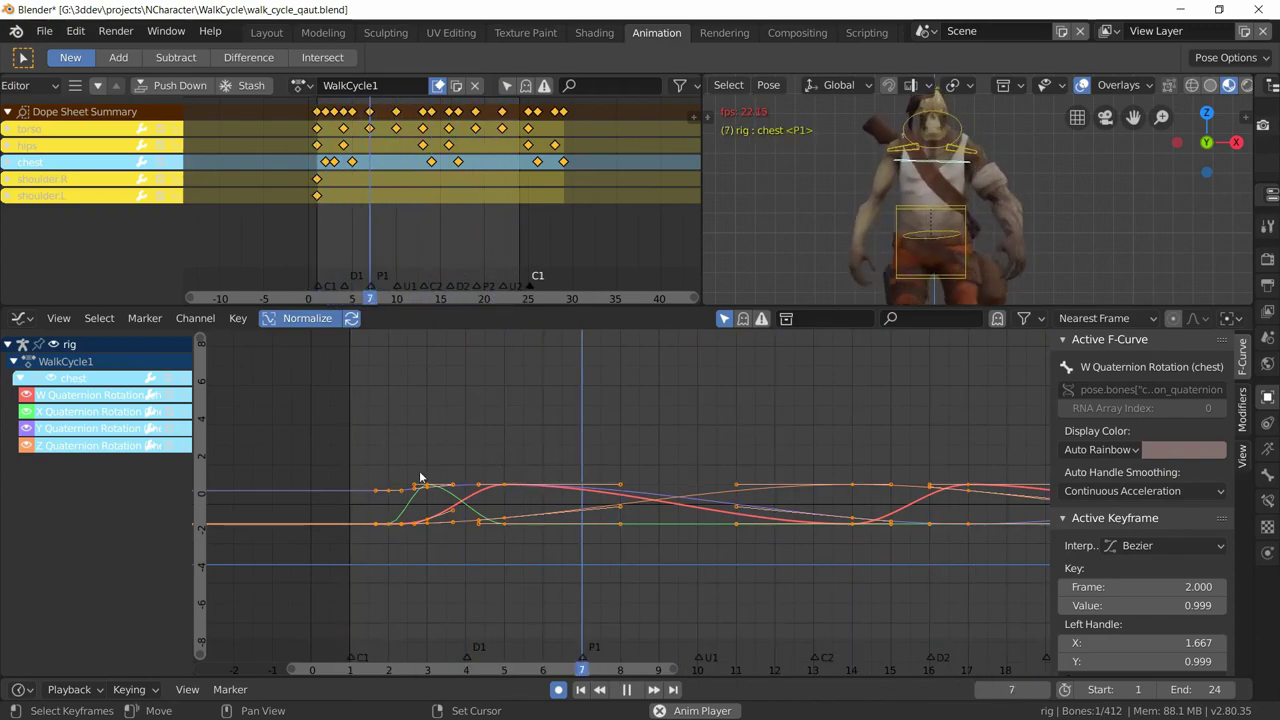
click(391, 492)
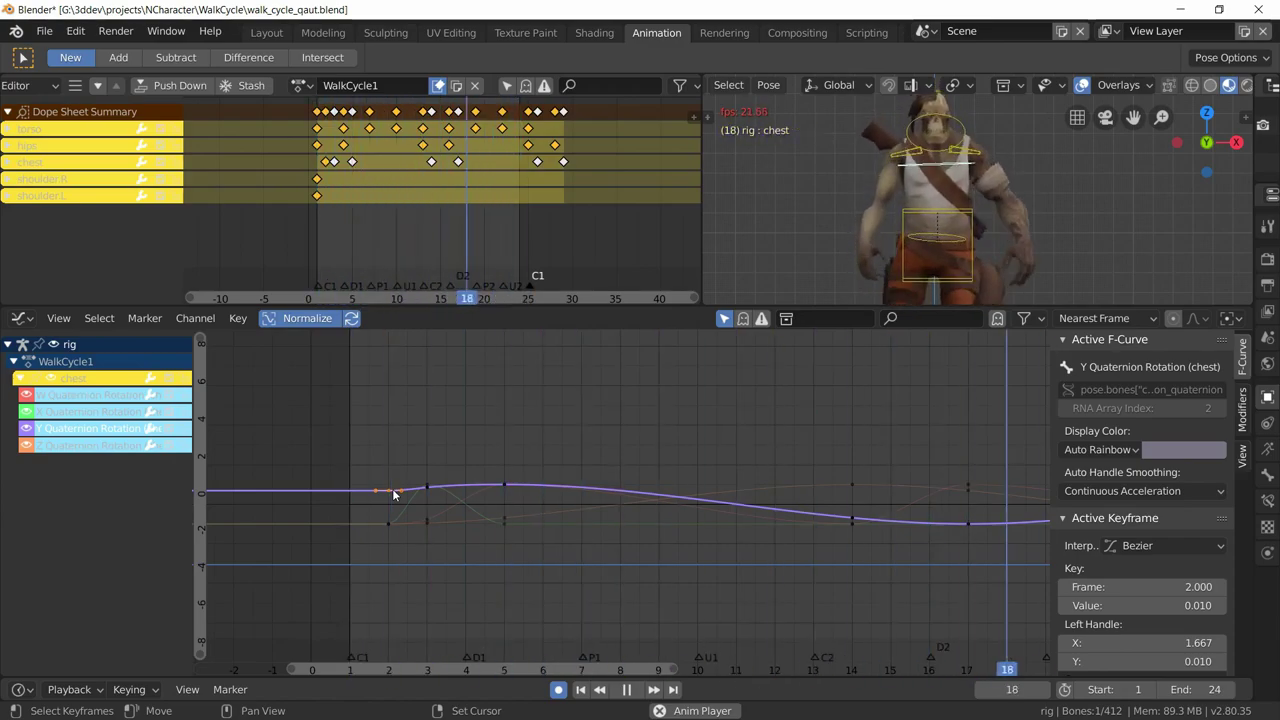
key(space)
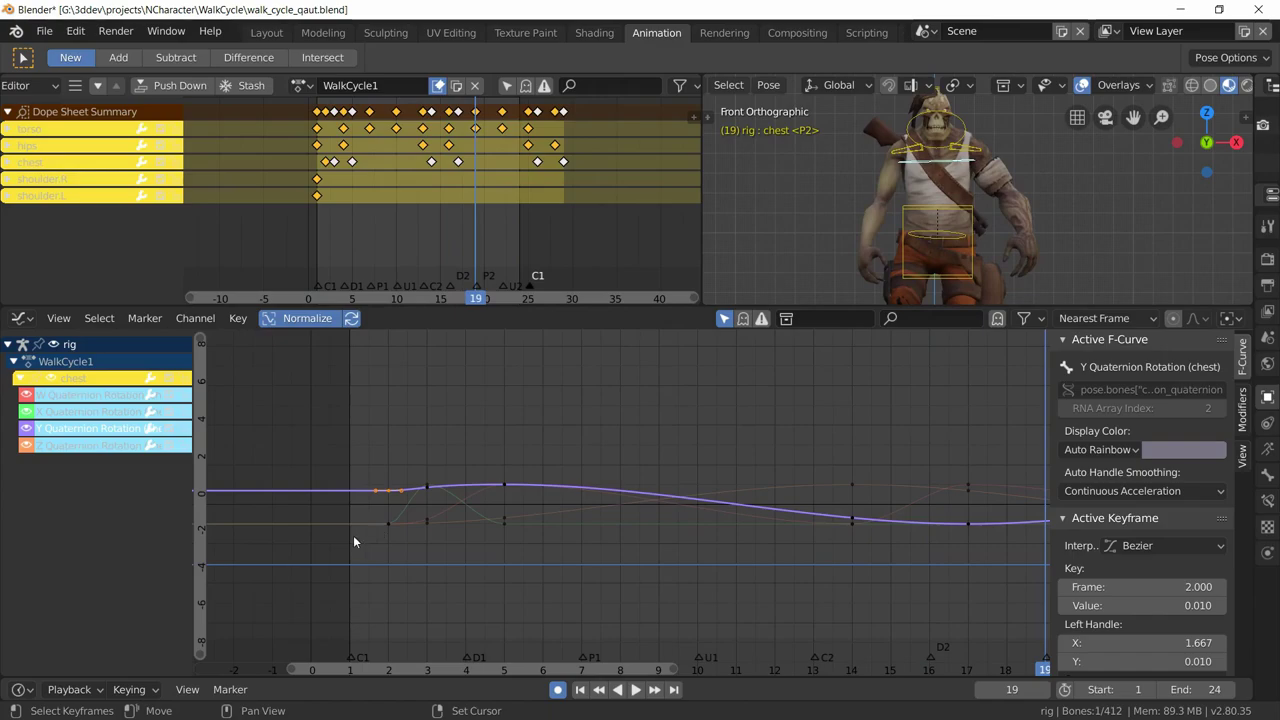
right_click(350, 535)
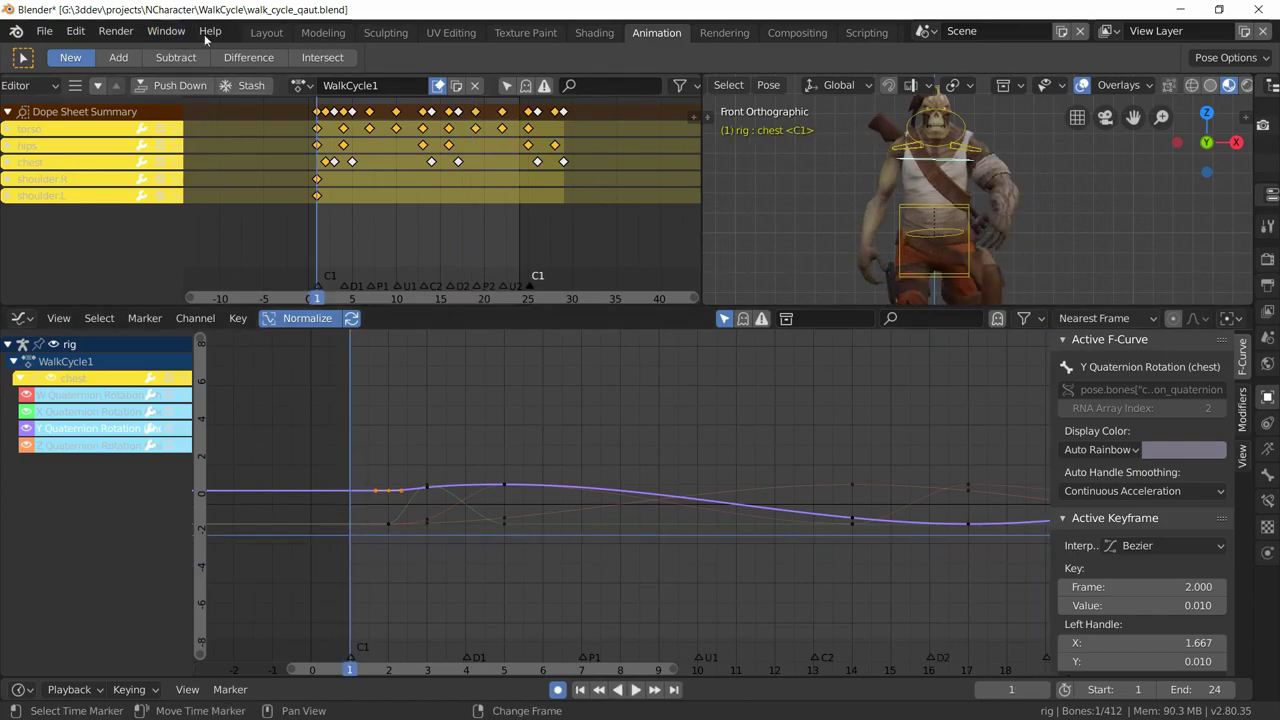
- In the Layout workspace, put the rig into Pose Mode and select the chest control bone
click(264, 32)
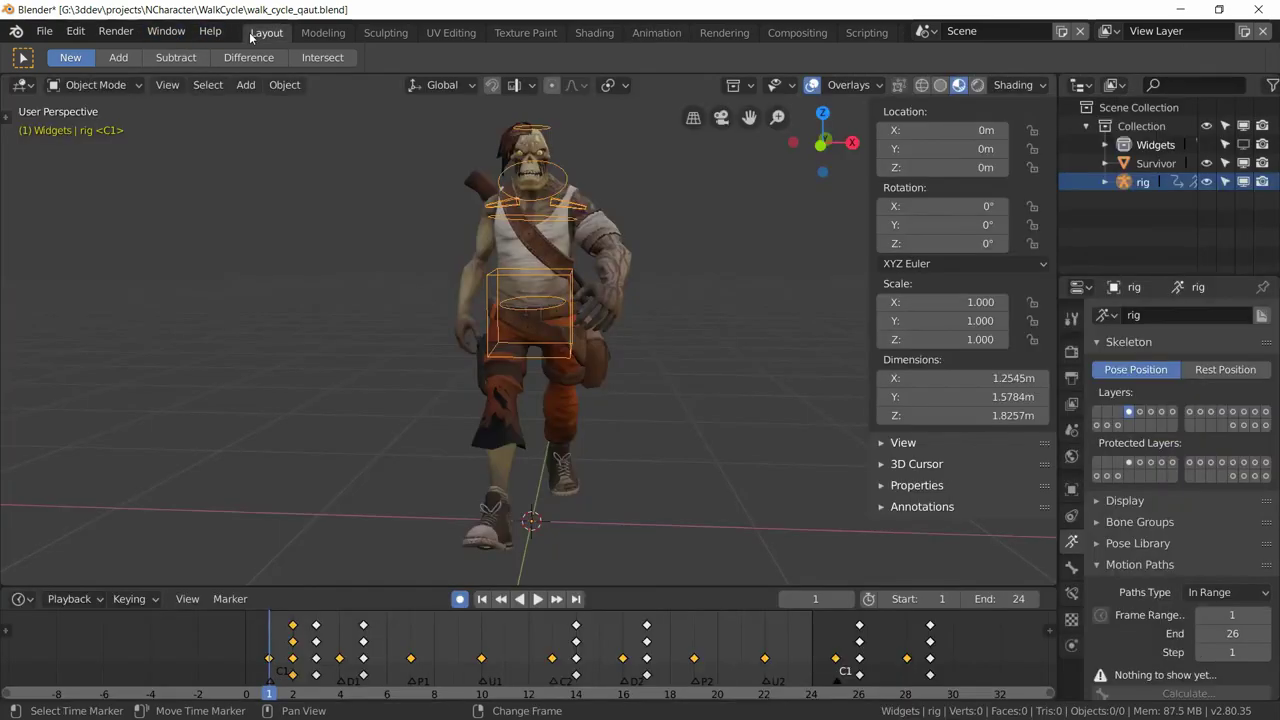
click(524, 220)
click(95, 84)
click(535, 218)
click(95, 84)
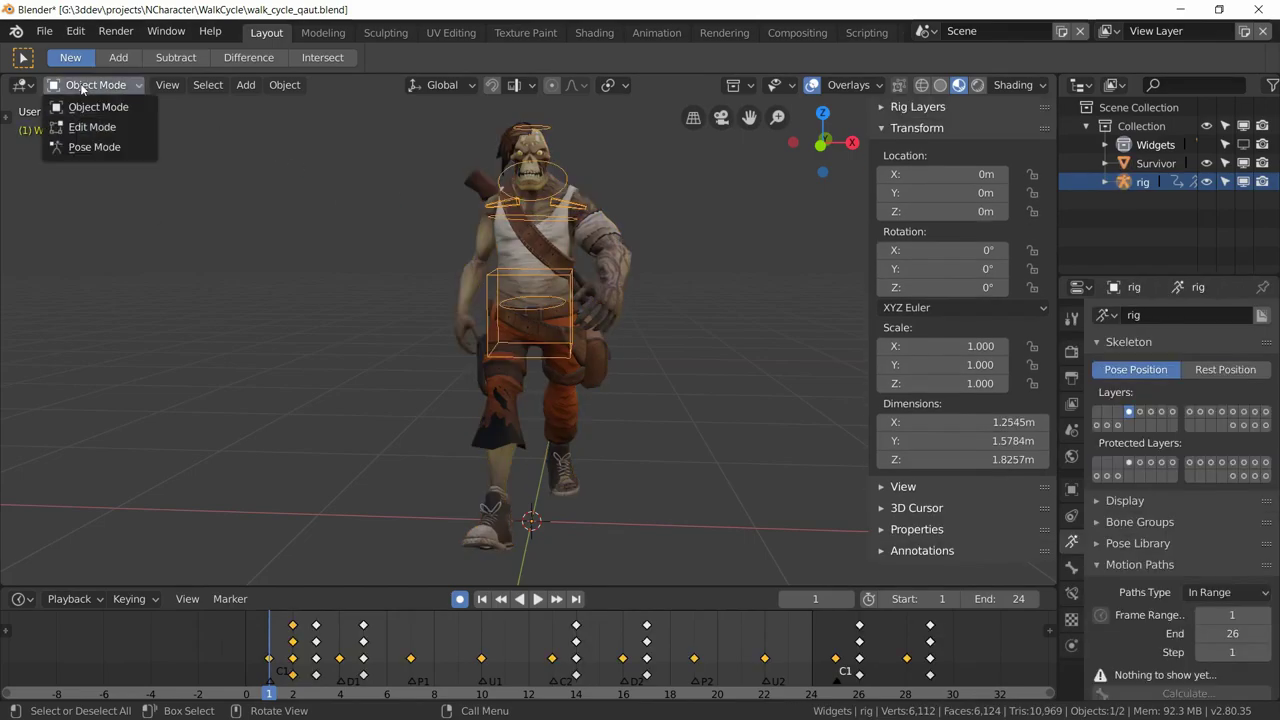
click(95, 147)
scroll(940, 430, down, 2)
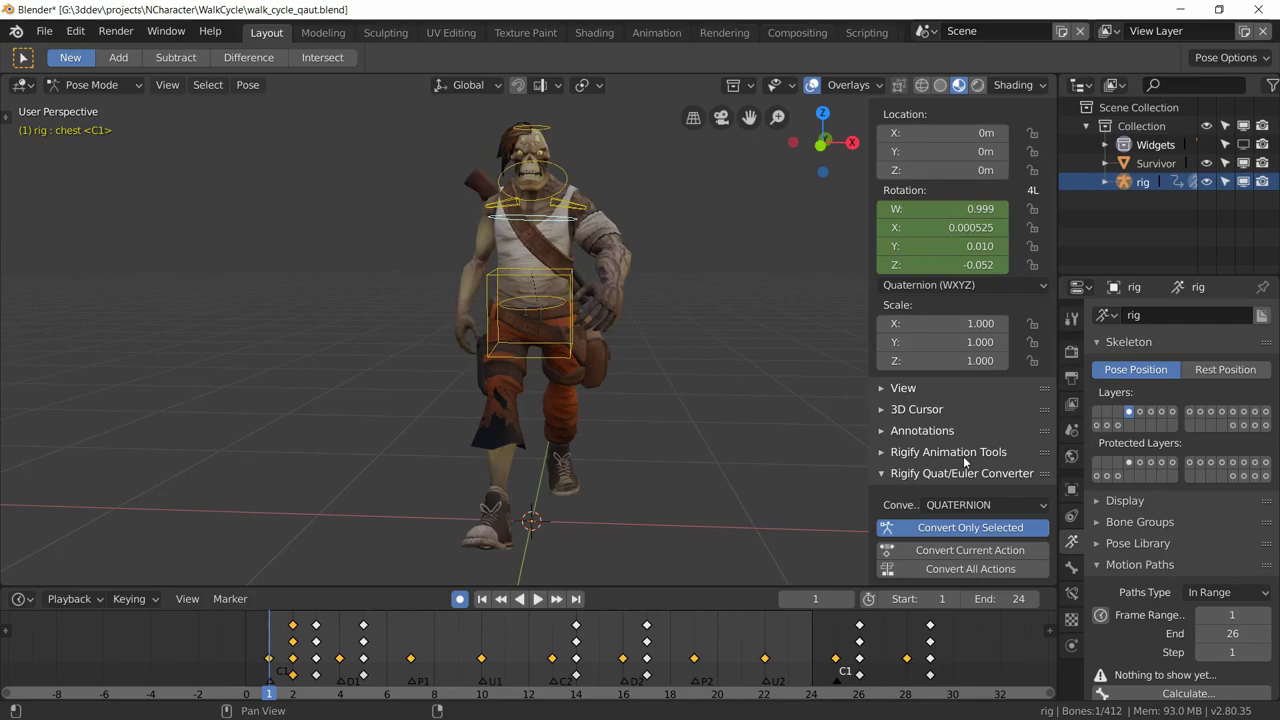
- Convert the current action to XYZ Euler, save the file, and view the curves in Animation workspace
click(938, 508)
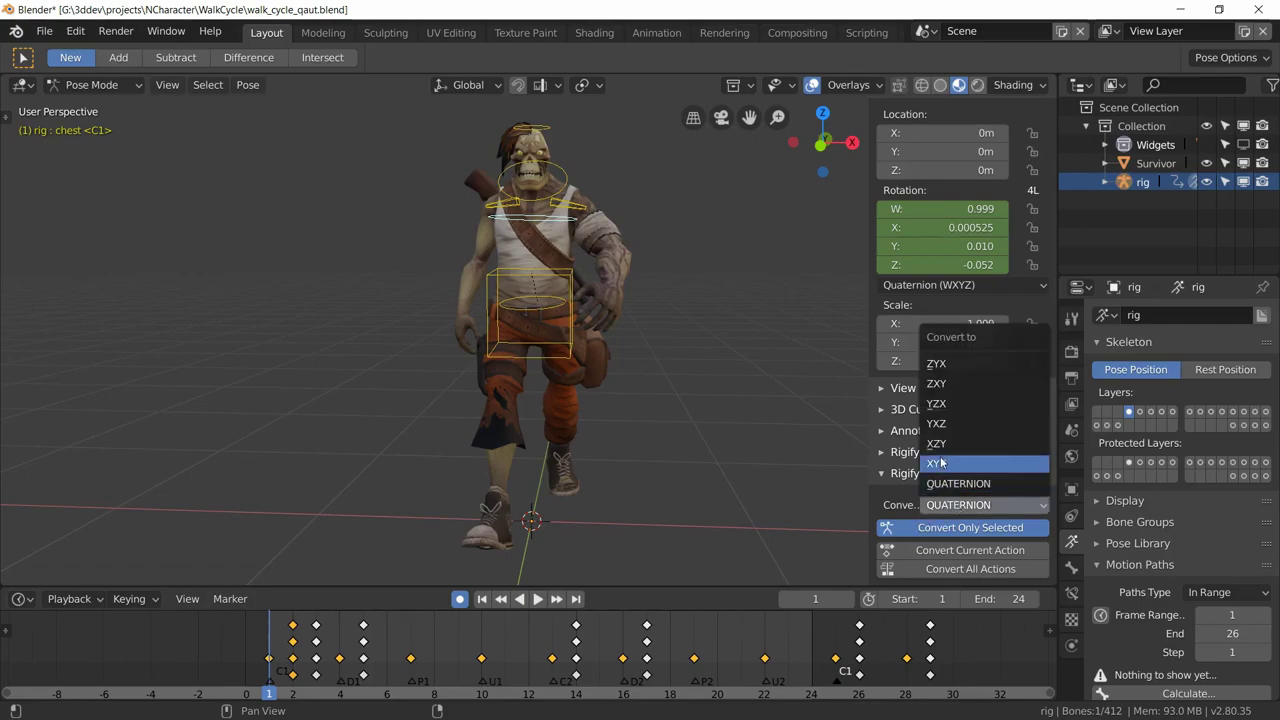
click(945, 465)
click(948, 454)
click(948, 455)
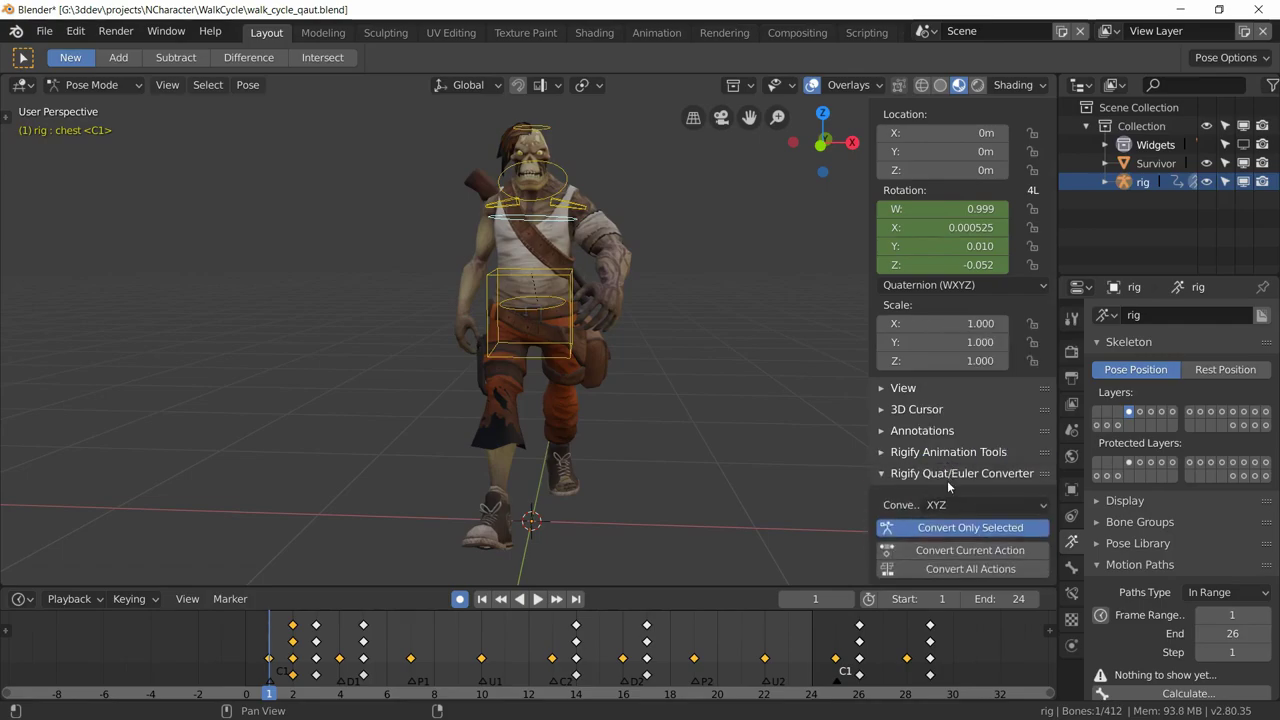
click(928, 552)
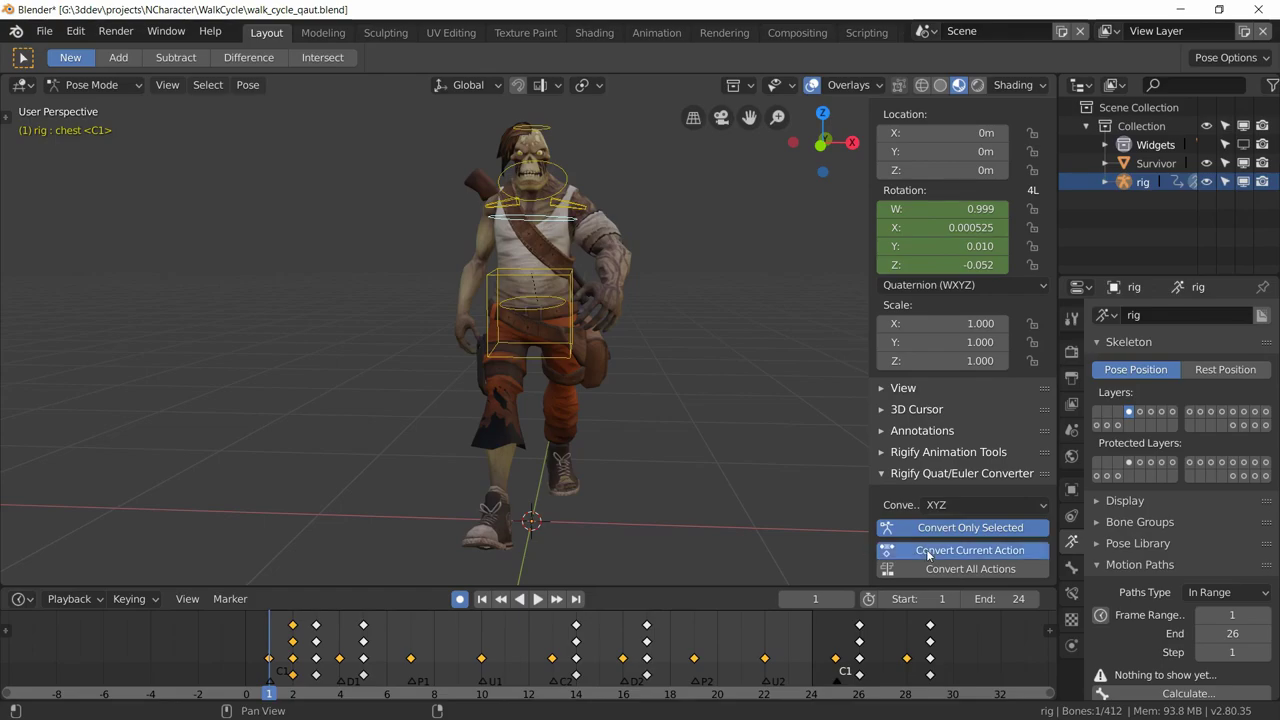
key(ctrl+s)
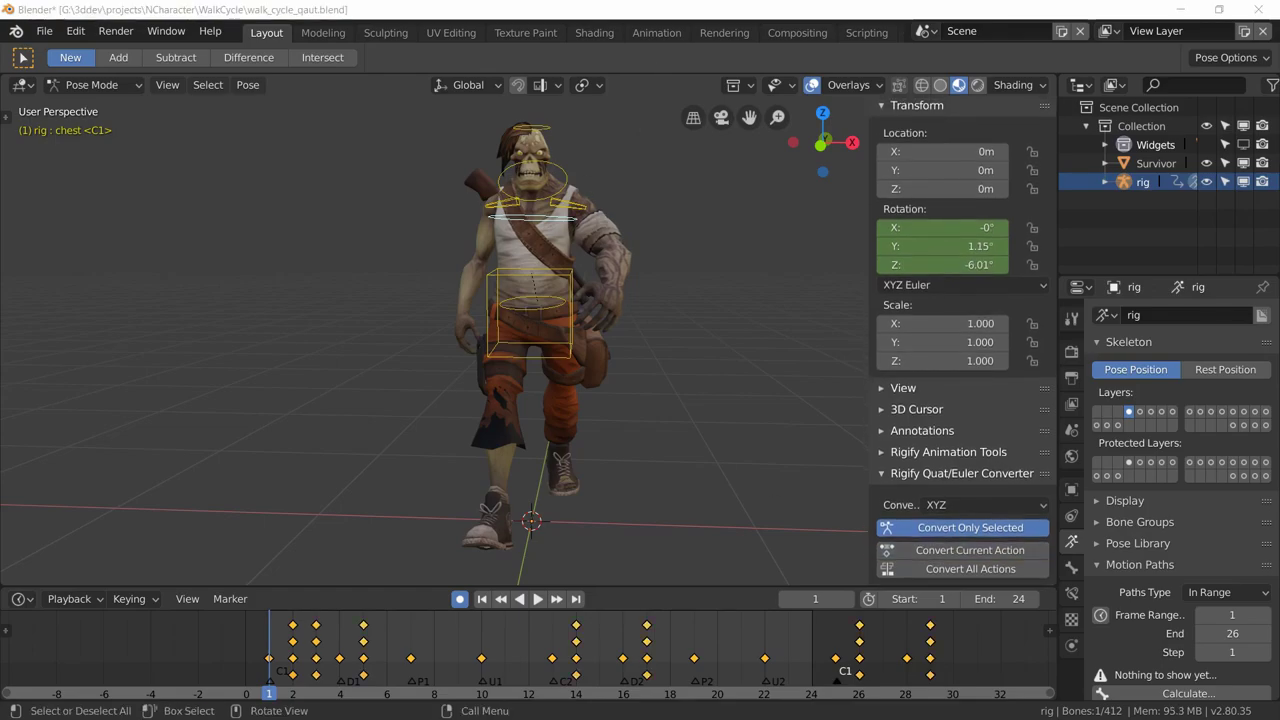
click(656, 32)
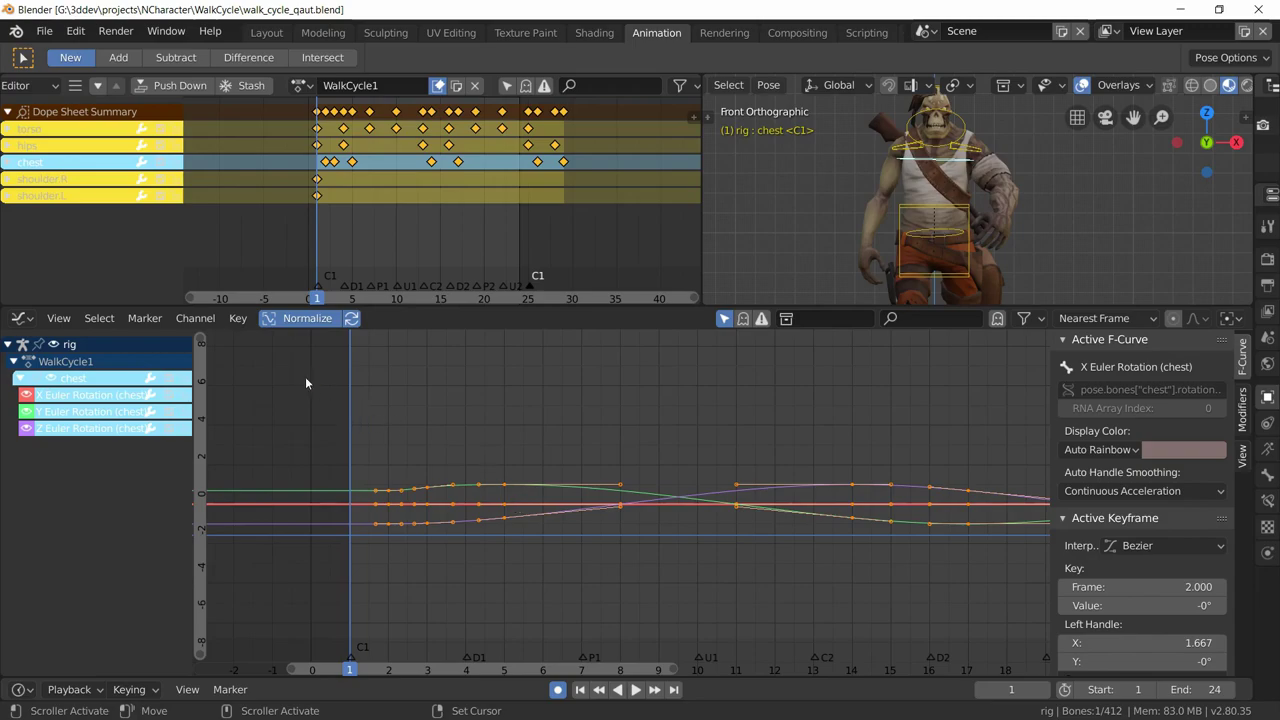
- Turn off Normalize and zoom out to fit the chest's full X, Y, Z Euler curves
click(304, 320)
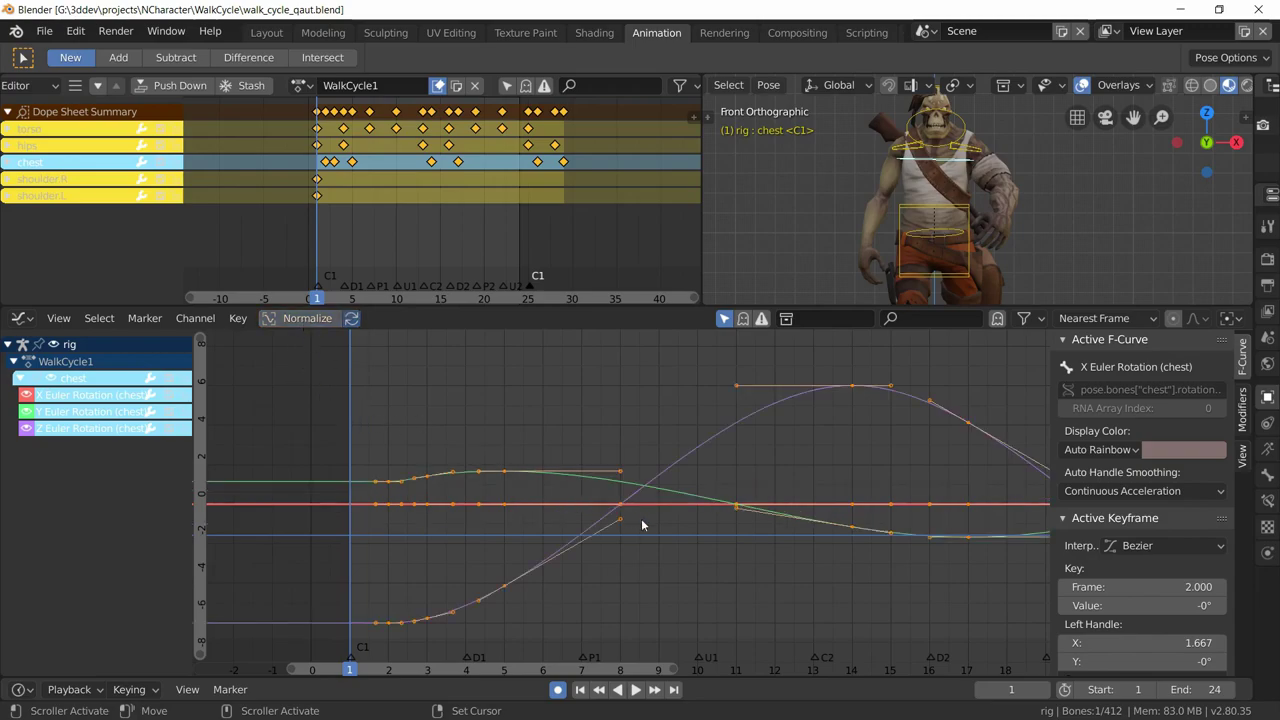
scroll(752, 488, down, 1)
ctrl+scroll(760, 480, down, 2)
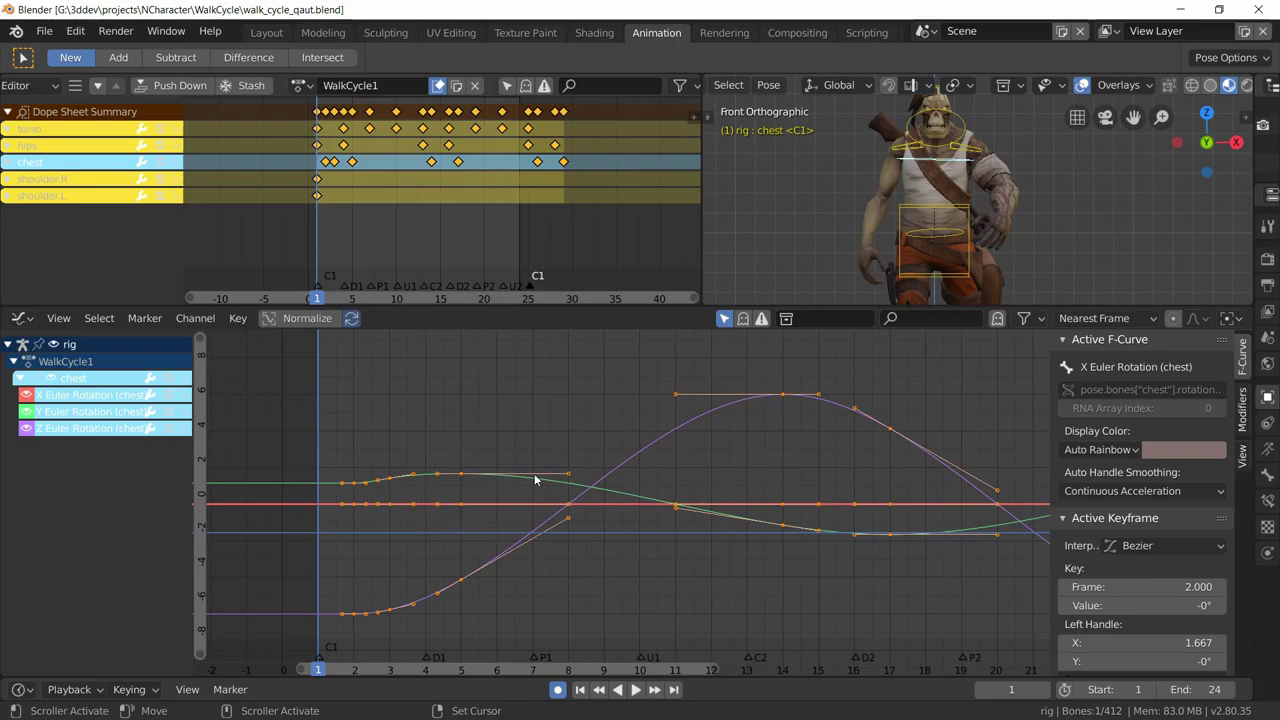
scroll(536, 480, down, 1)
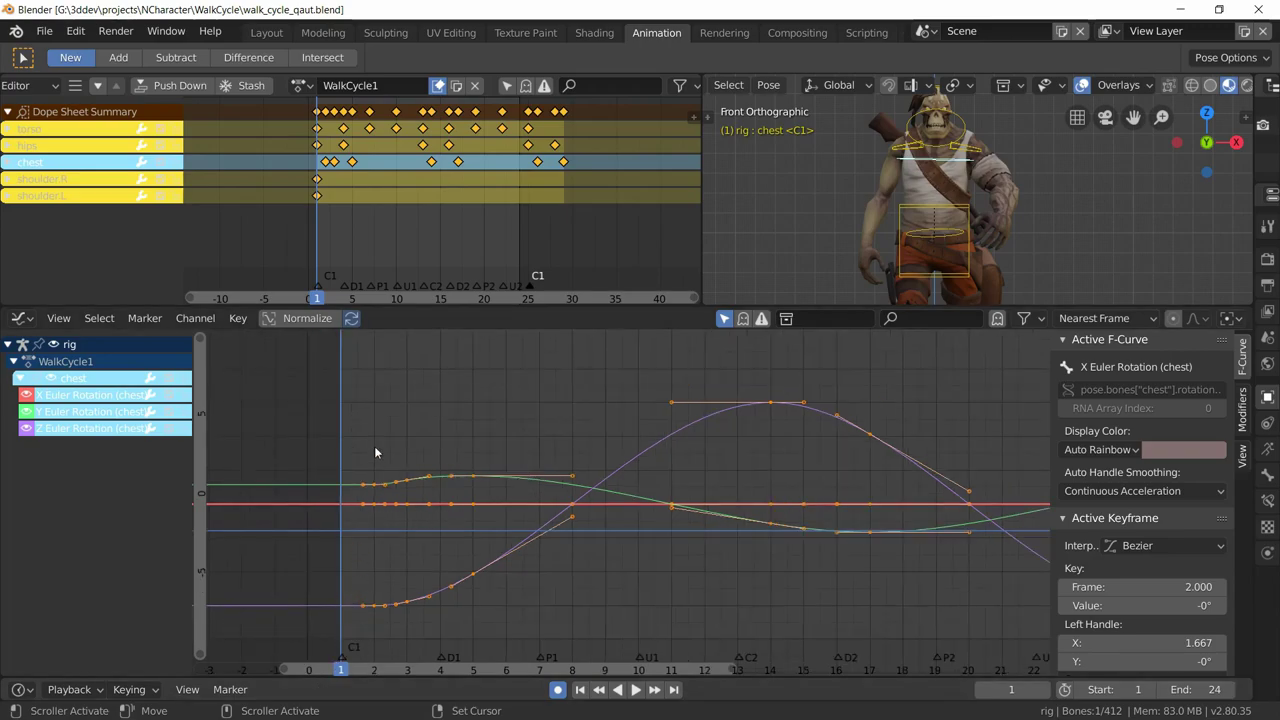
ctrl+middle_drag(374, 446, 573, 473)
mouse_move(706, 514)
ctrl+middle_down()
mouse_move(722, 508)
mouse_move(694, 512)
ctrl+middle_up()
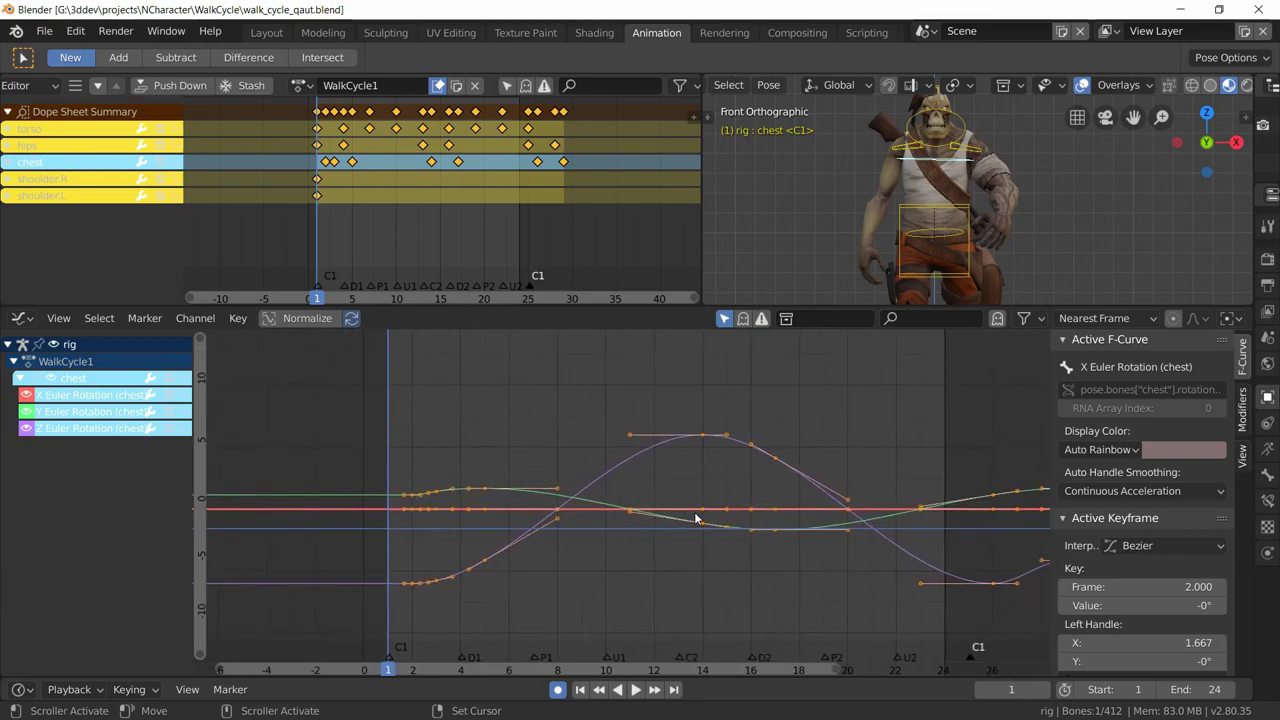
click(1242, 410)
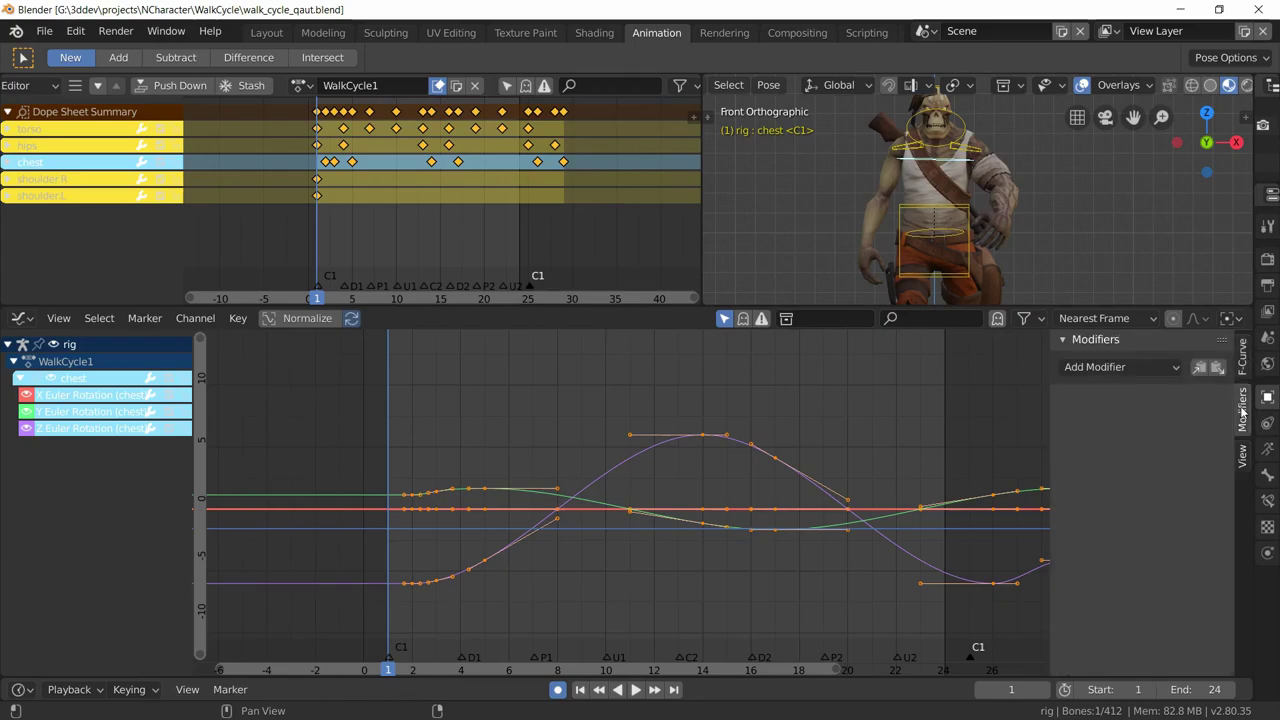
click(1242, 356)
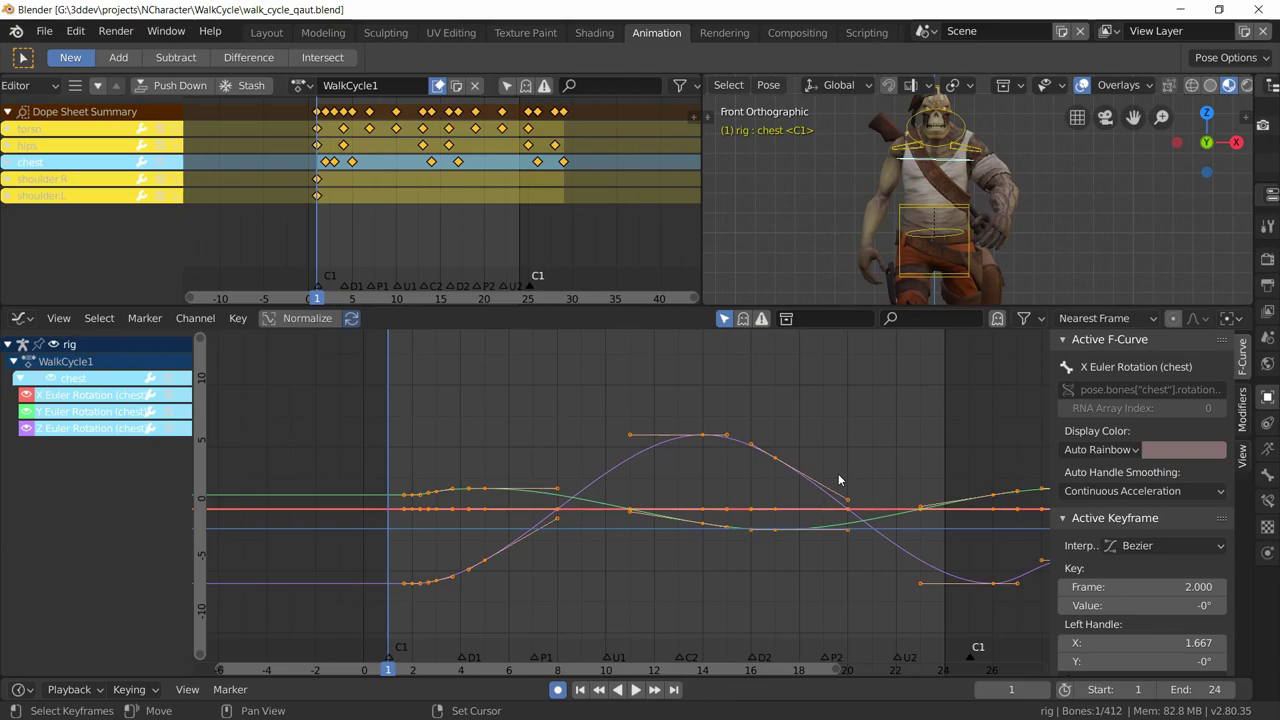
- Play the walk cycle, stop it at frame 1, and return to the Layout workspace
key(space)
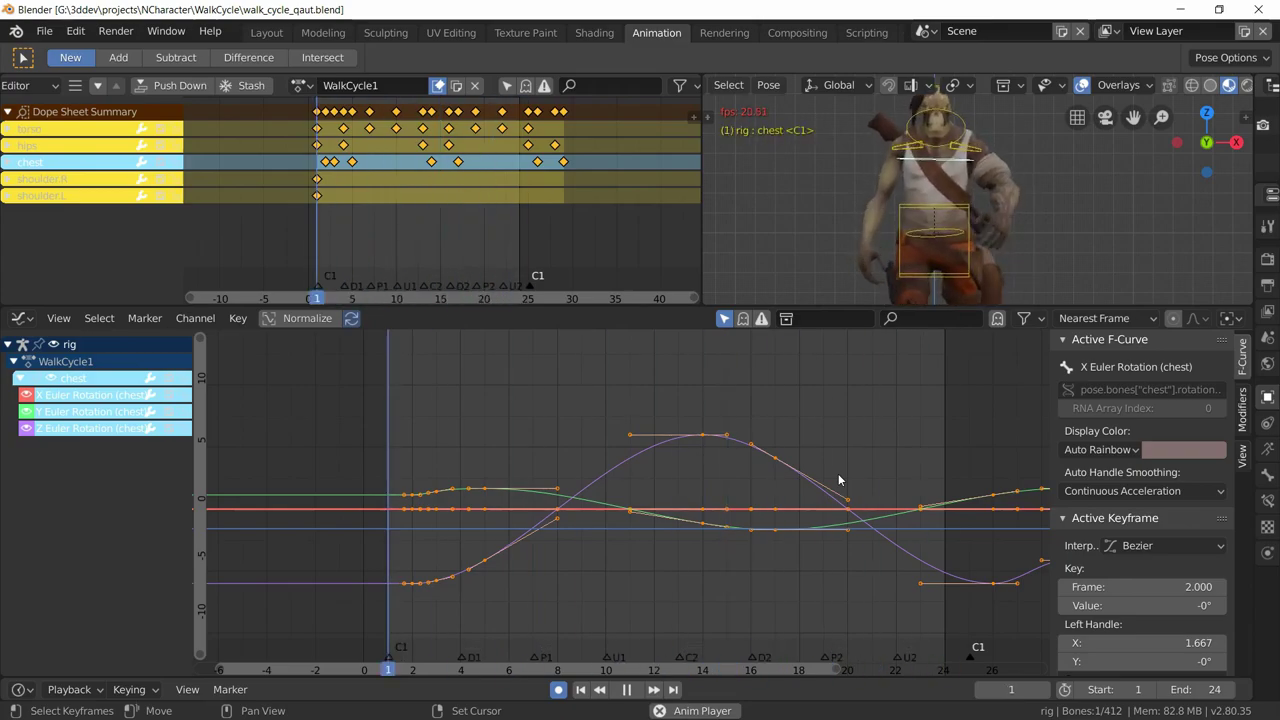
key(space)
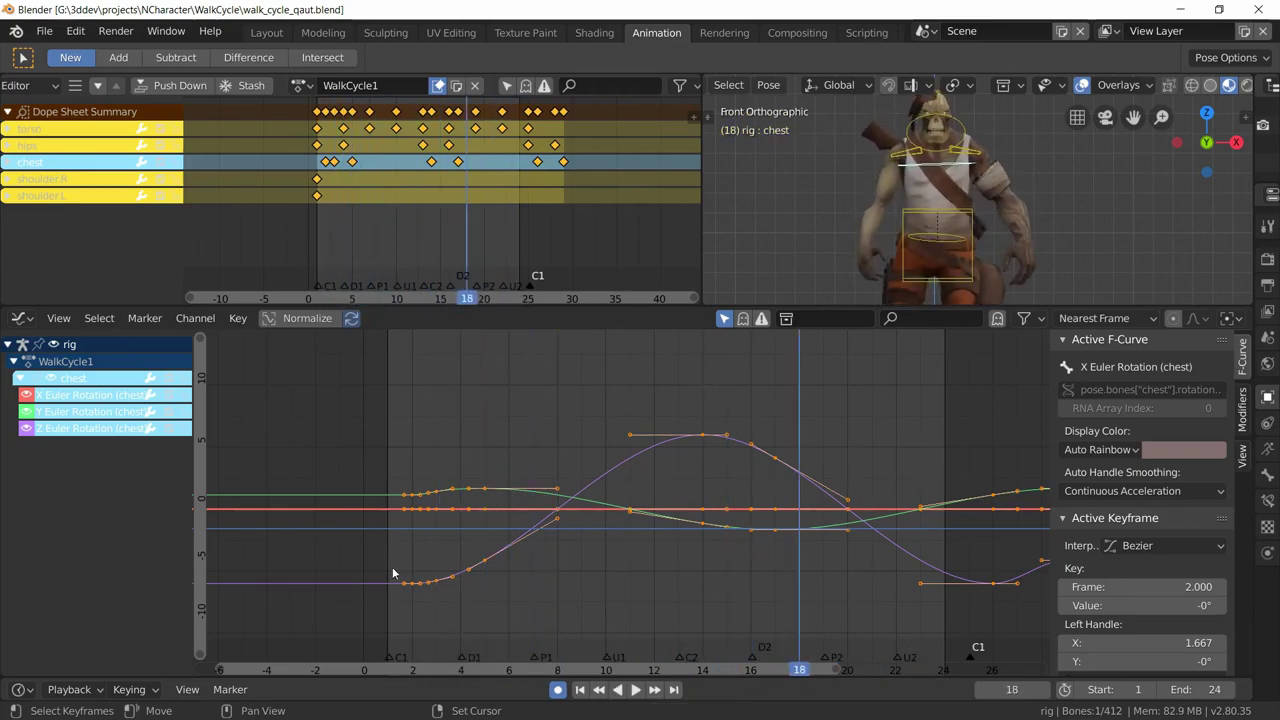
right_click(390, 608)
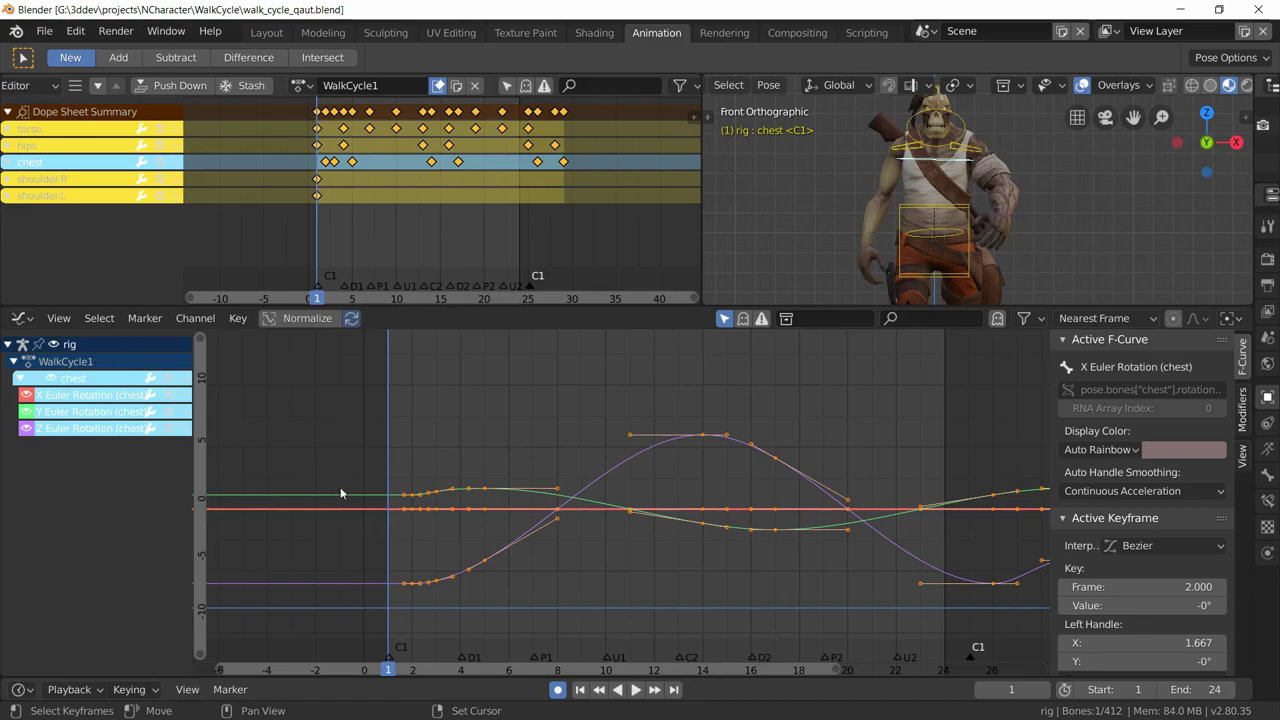
click(267, 32)
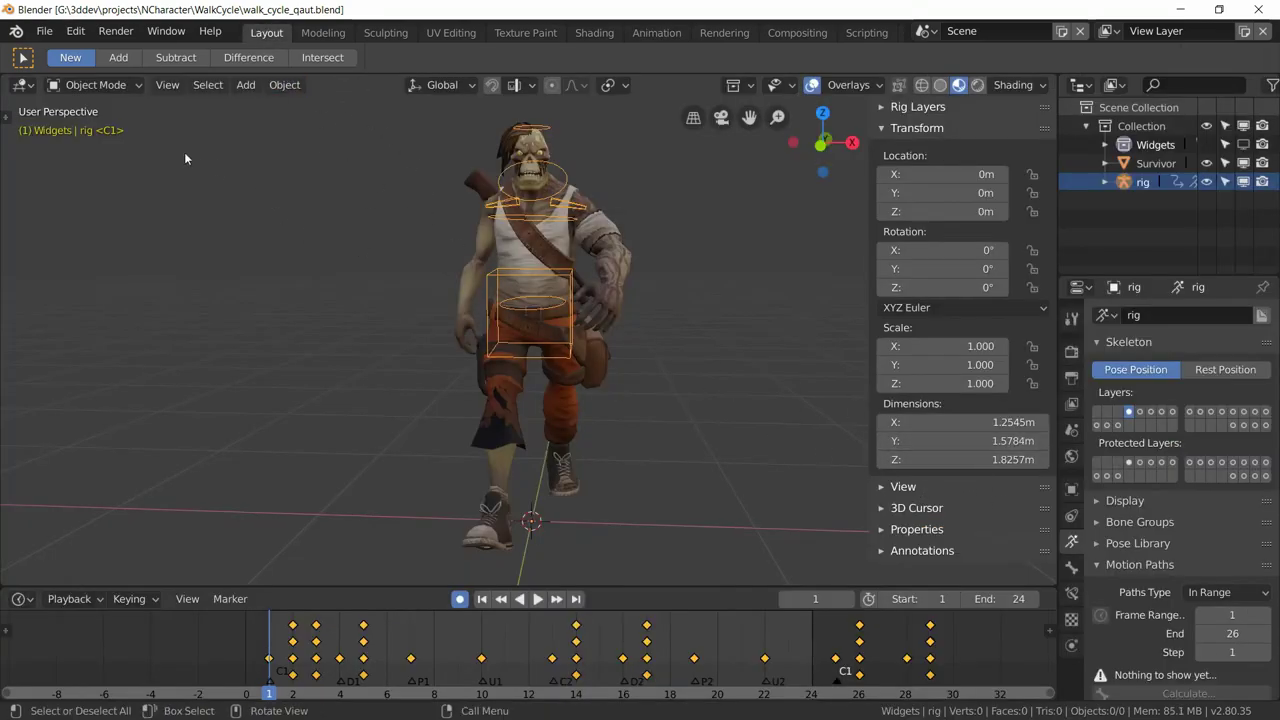
- Switch the rig to Pose Mode and scroll the sidebar to the Quat/Euler converter set to XYZ
click(95, 85)
click(88, 148)
scroll(969, 418, down, 2)
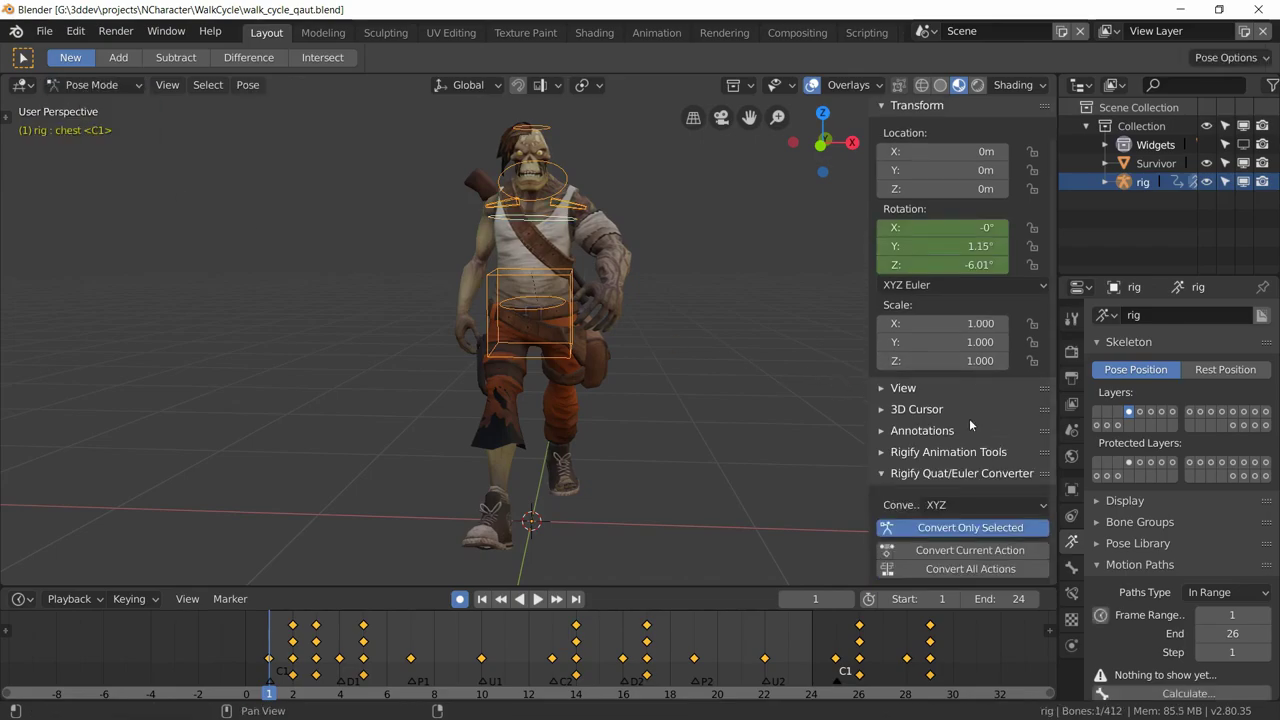